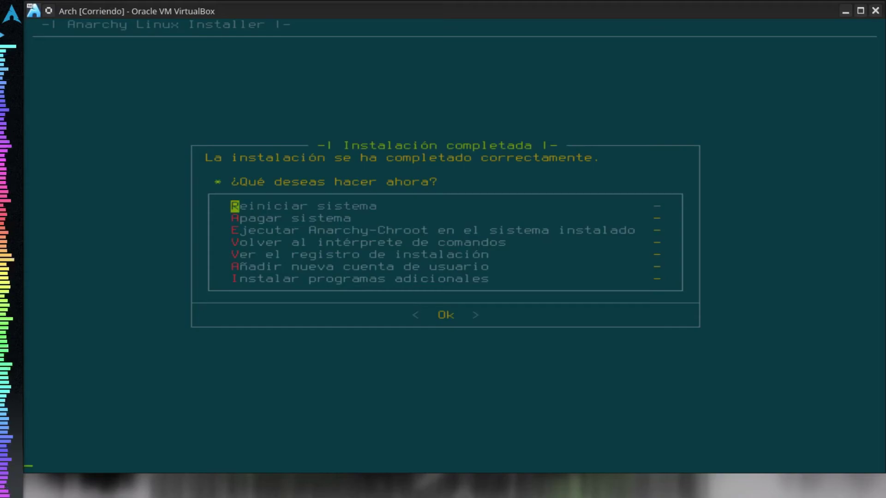
Restart the machine and boot the existing OS, choosing the Arch Linux entry in GRUB.
{"action": "key", "text": "Return"}
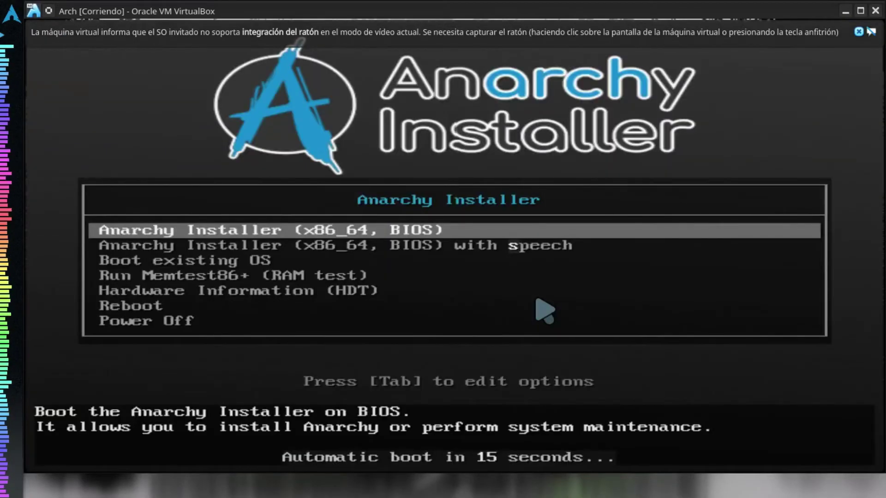
{"action": "key", "text": "Down"}
{"action": "key", "text": "Down"}
{"action": "key", "text": "Return"}
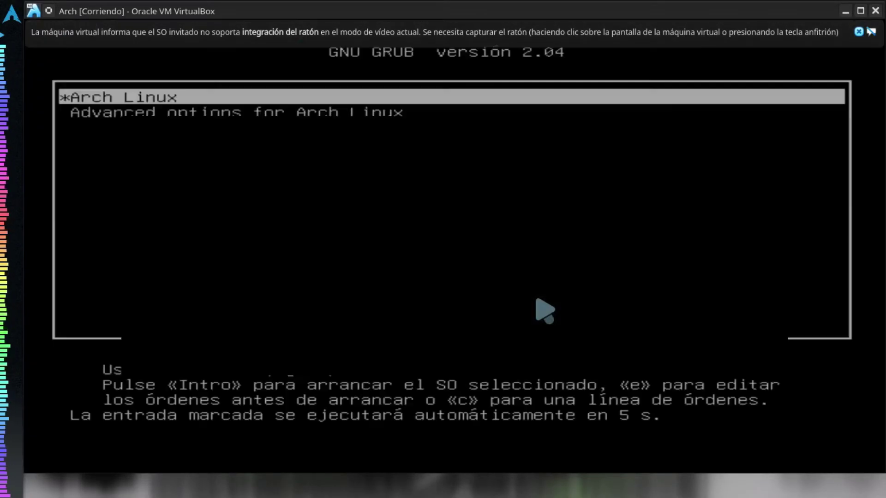
{"action": "key", "text": "Down"}
{"action": "key", "text": "Up"}
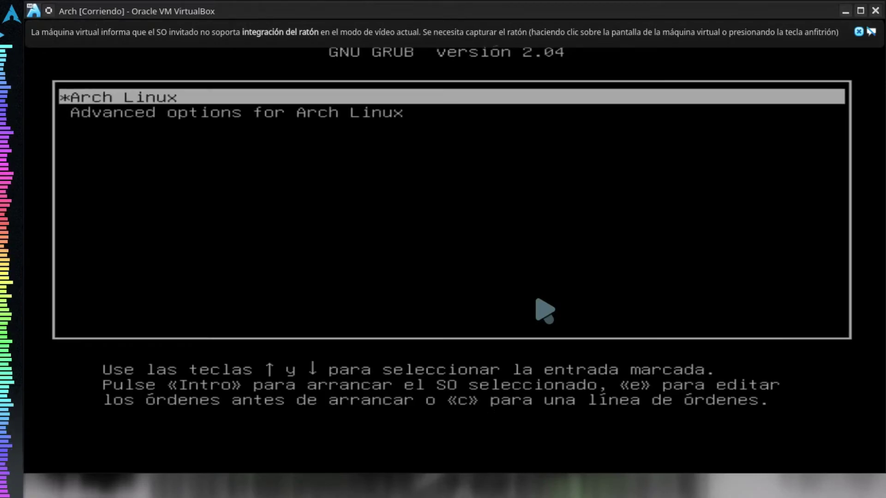
{"action": "key", "text": "Return"}
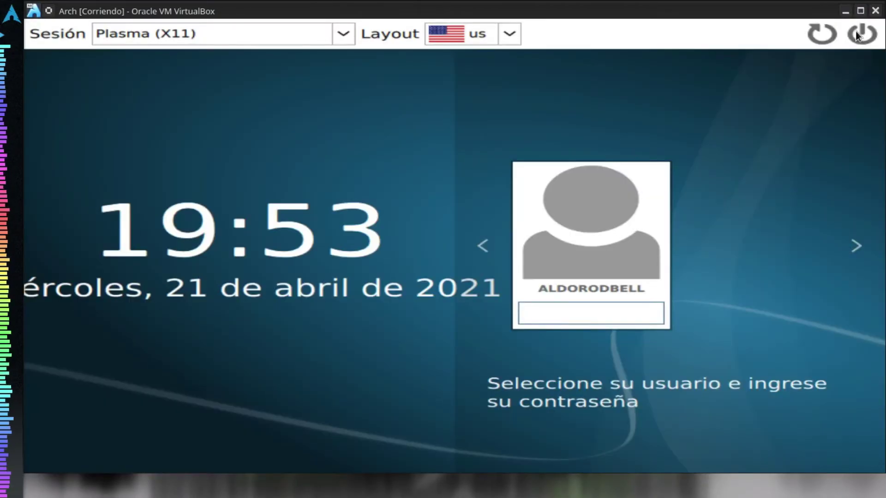
Log in to the Plasma (X11) session with the account password and dismiss the network notification.
{"action": "left_click", "coordinate": [511, 34]}
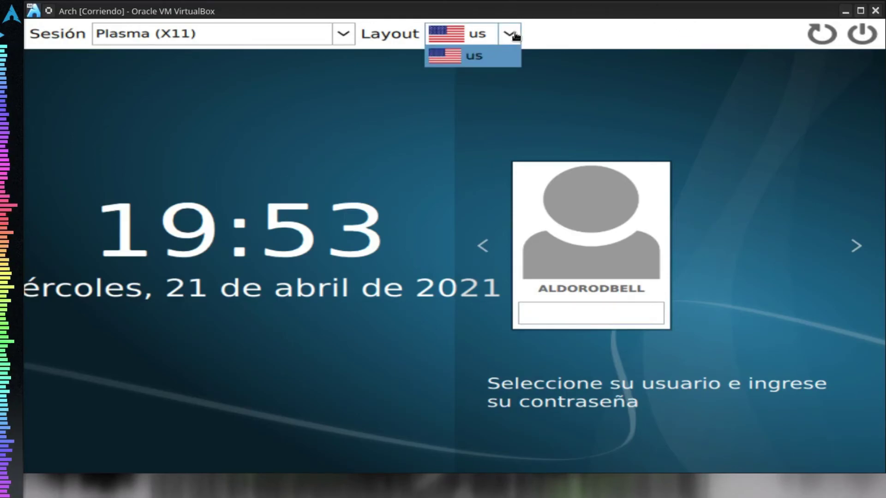
{"action": "left_click", "coordinate": [516, 36]}
{"action": "left_click", "coordinate": [330, 33]}
{"action": "left_click", "coordinate": [243, 136]}
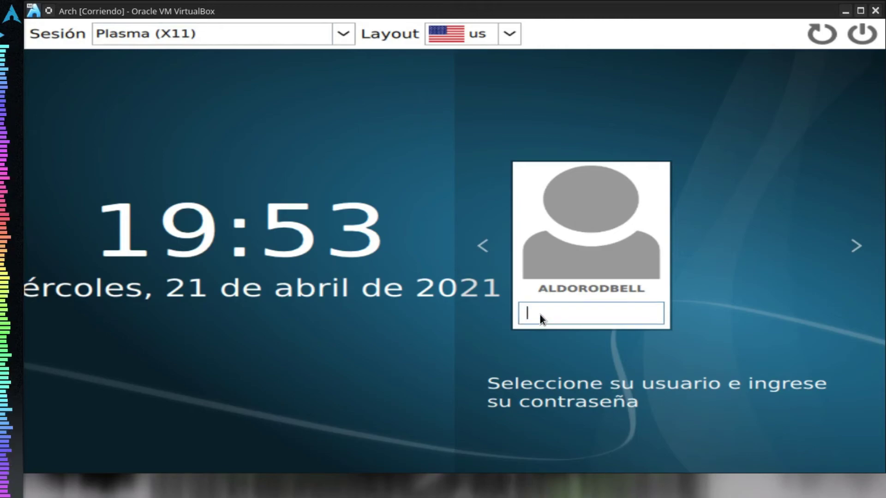
{"action": "type", "text": "****"}
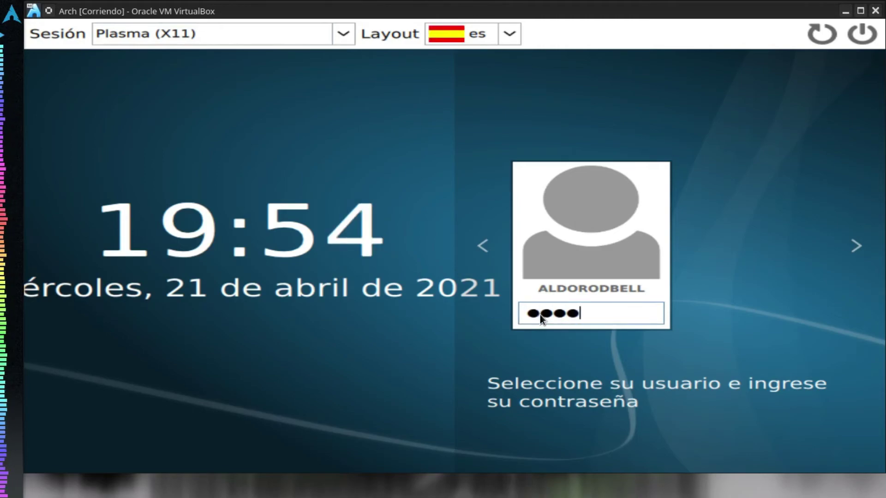
{"action": "key", "text": "Return"}
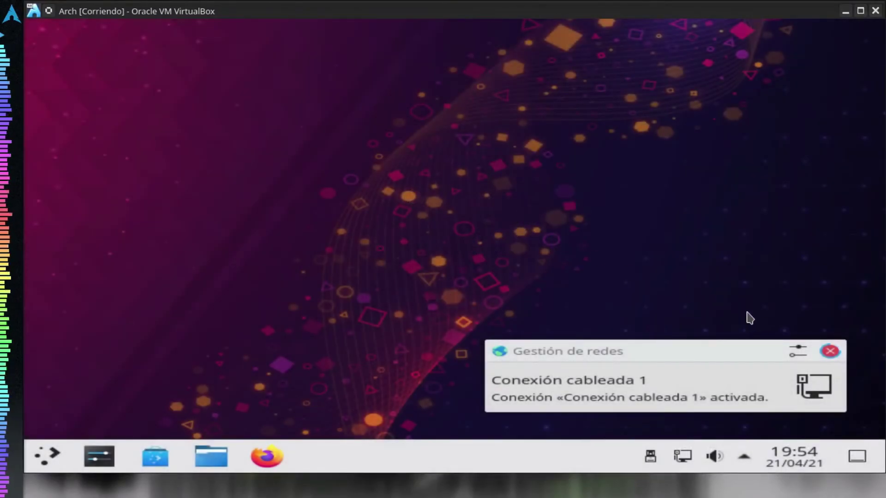
{"action": "left_click", "coordinate": [831, 351]}
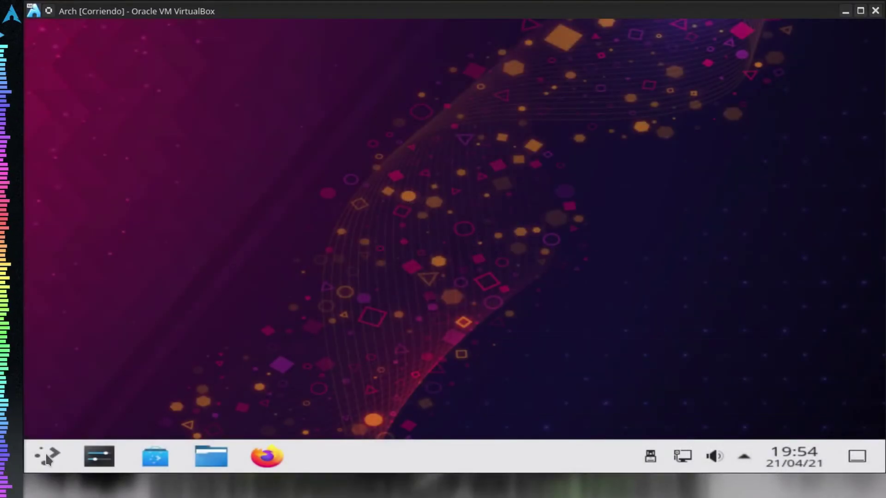
Open the screen configuration page in the system preferences.
{"action": "left_click", "coordinate": [46, 458]}
{"action": "left_click", "coordinate": [46, 458]}
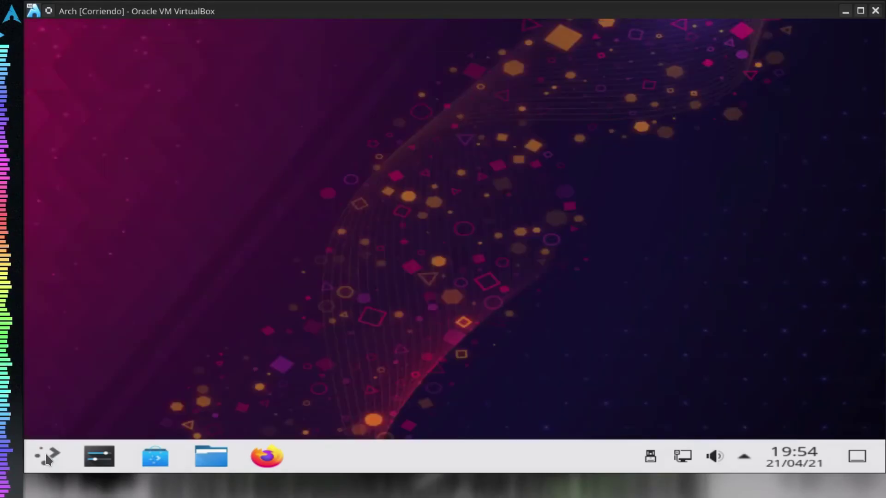
{"action": "left_click", "coordinate": [99, 457]}
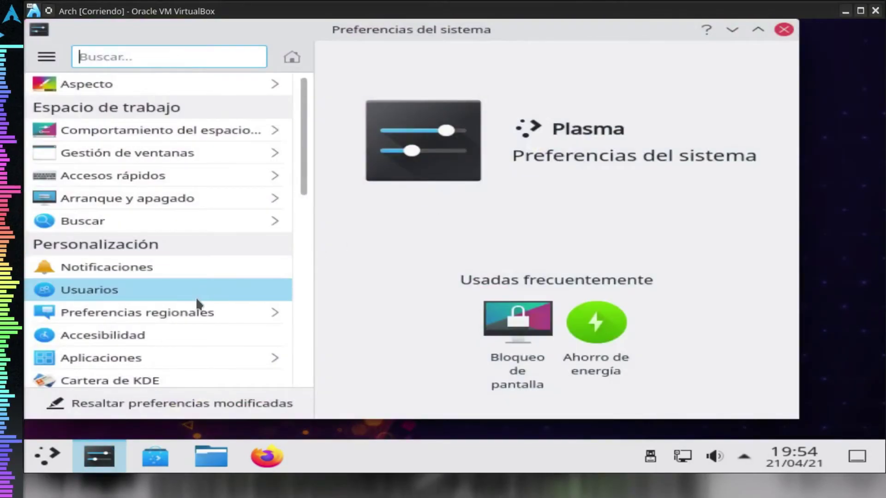
{"action": "scroll", "coordinate": [197, 303], "scroll_direction": "down", "scroll_amount": 10}
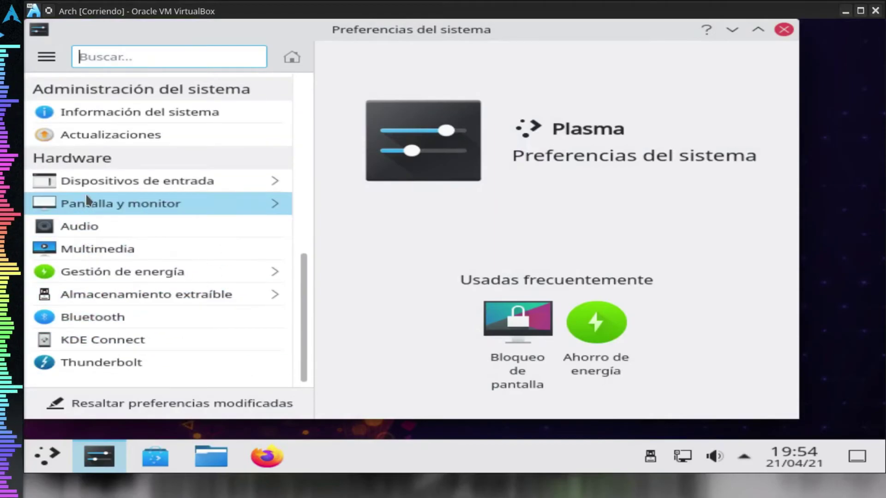
{"action": "left_click", "coordinate": [154, 208]}
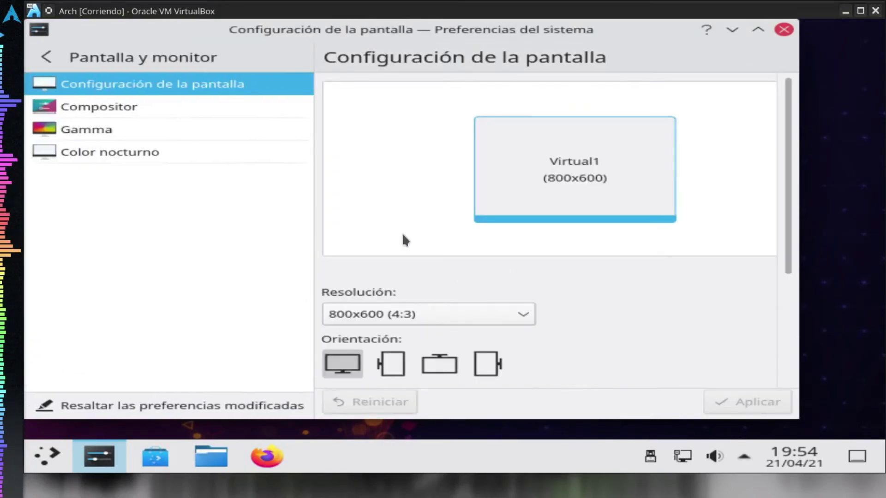
Set the screen resolution to 1280x800 (16:10) and apply it.
{"action": "left_click", "coordinate": [527, 313]}
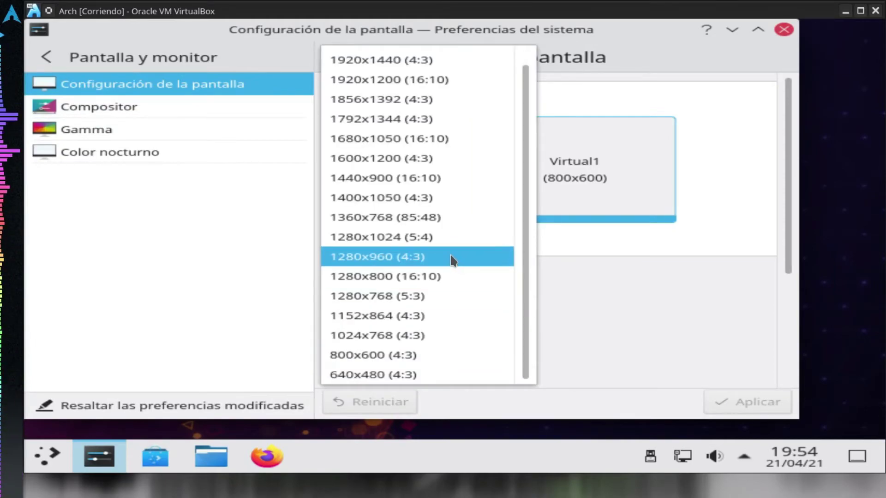
{"action": "left_click", "coordinate": [455, 282]}
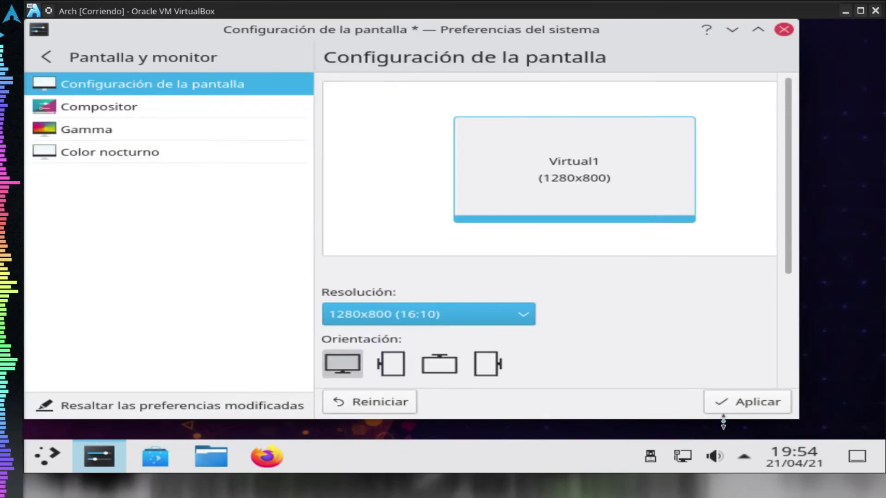
{"action": "left_click", "coordinate": [733, 402]}
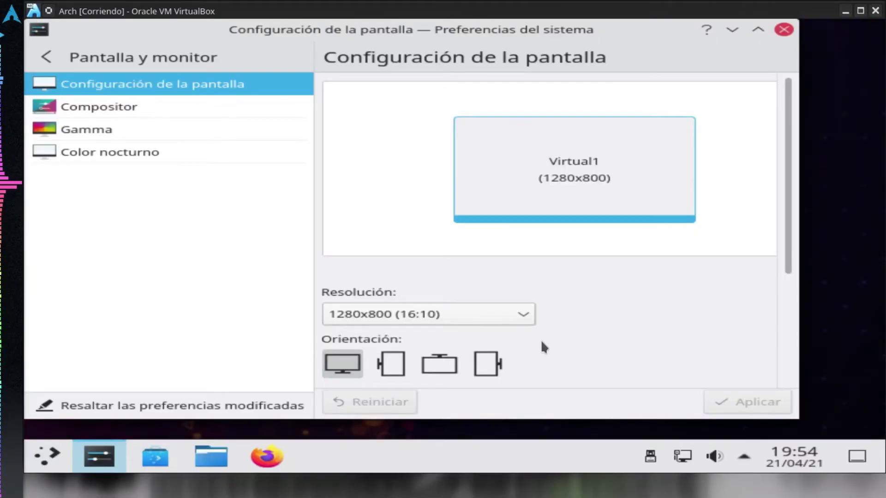
Set the screen resolution to 1440x900 (16:10), apply it and close the system preferences.
{"action": "scroll", "coordinate": [584, 359], "scroll_direction": "down", "scroll_amount": 5}
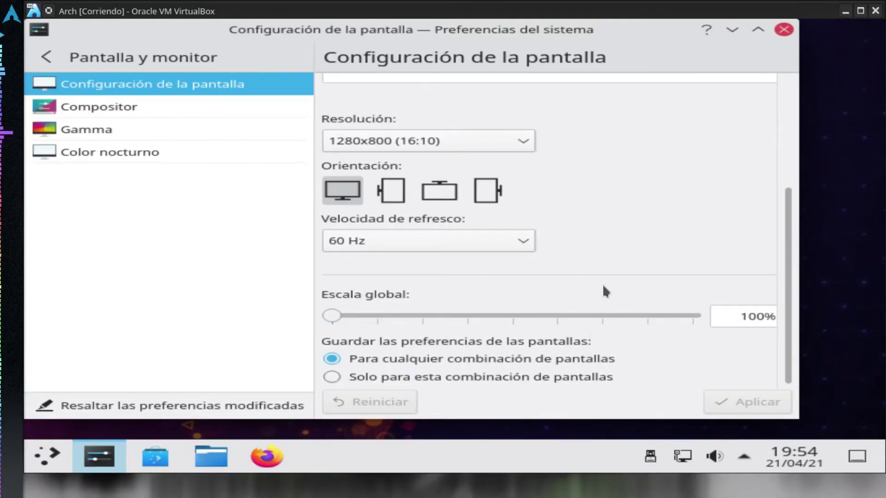
{"action": "scroll", "coordinate": [602, 287], "scroll_direction": "up", "scroll_amount": 1}
{"action": "left_click", "coordinate": [528, 175]}
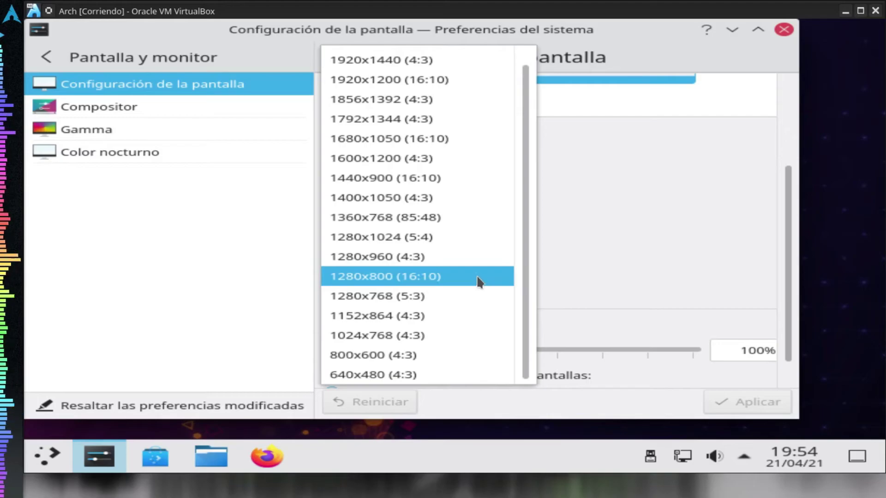
{"action": "left_click", "coordinate": [480, 179]}
{"action": "left_click", "coordinate": [739, 410]}
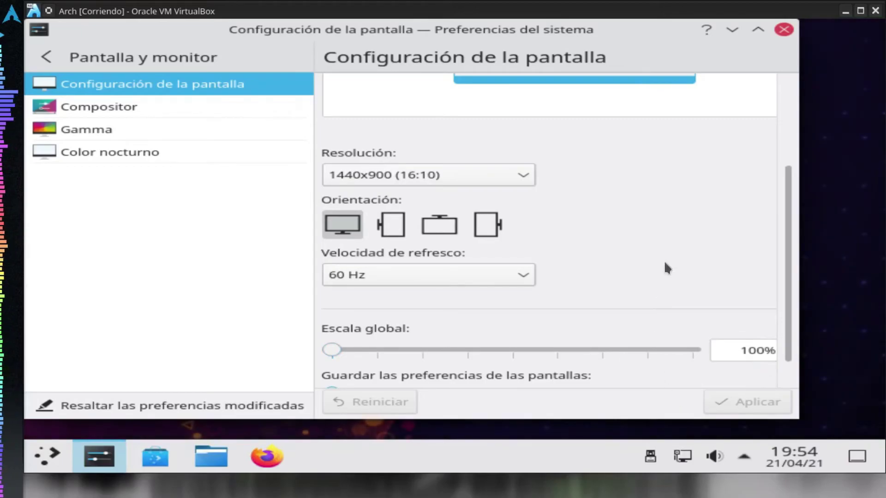
{"action": "left_click", "coordinate": [783, 31]}
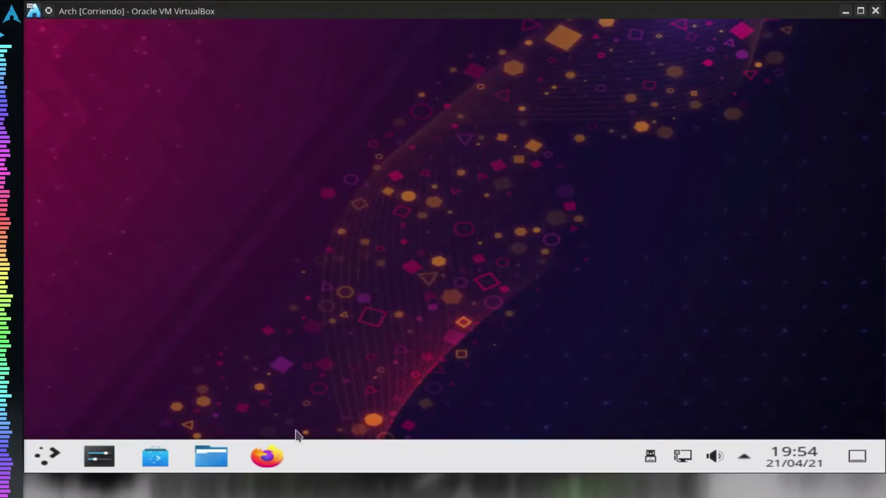
Review the software versions and hardware details in a maximized Info Center window, and close it.
{"action": "left_click", "coordinate": [41, 459]}
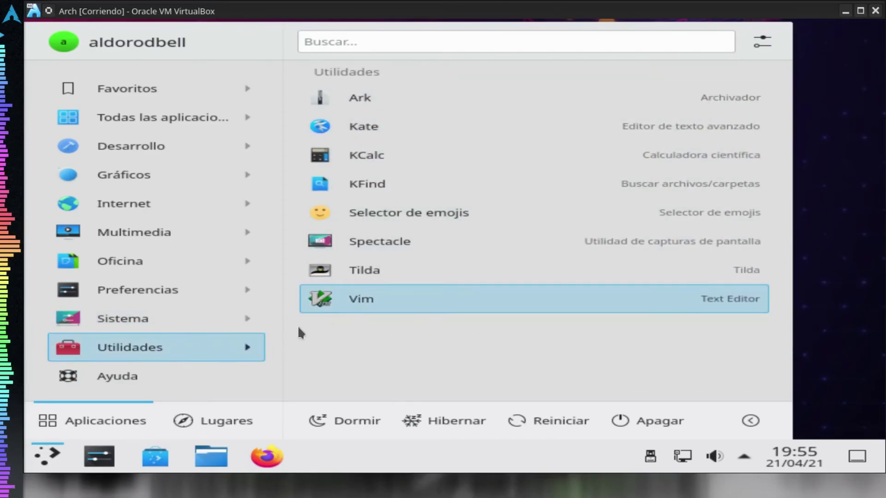
{"action": "mouse_move", "coordinate": [197, 324]}
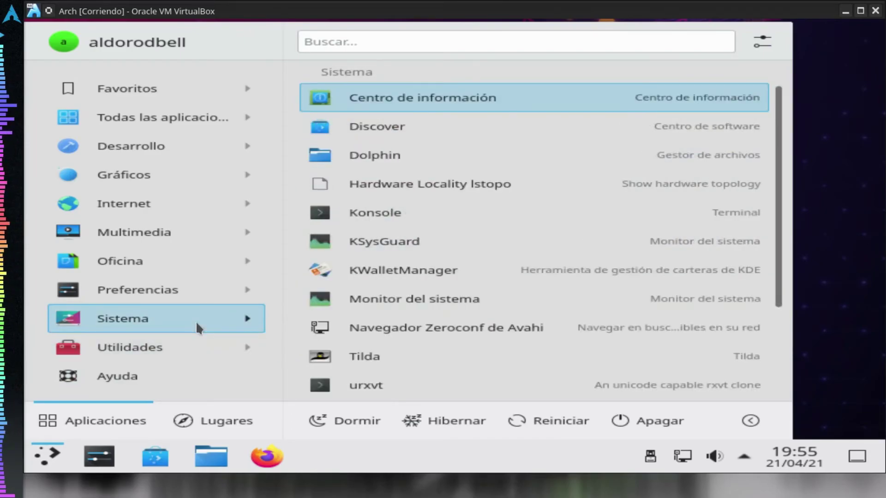
{"action": "left_click", "coordinate": [382, 99]}
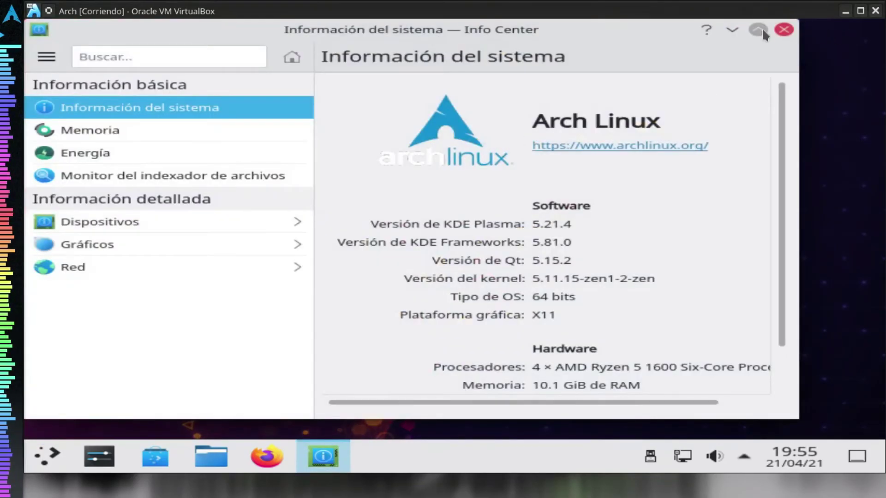
{"action": "left_click", "coordinate": [759, 30]}
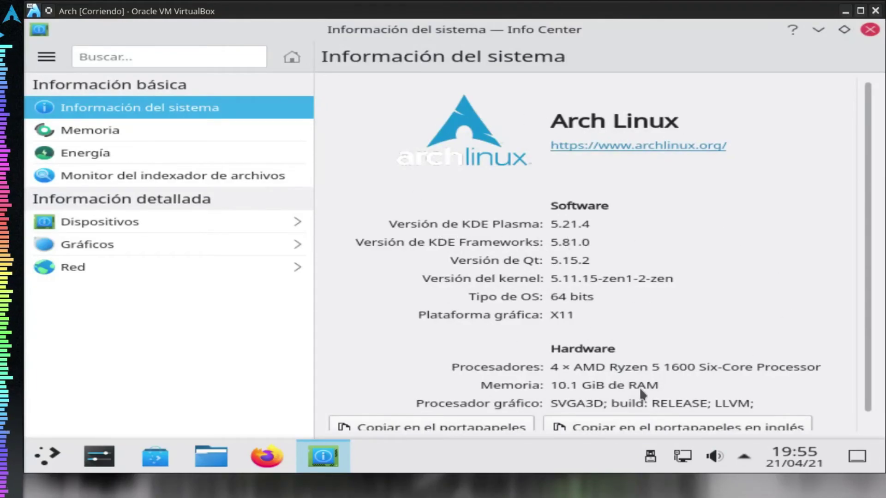
{"action": "scroll", "coordinate": [641, 389], "scroll_direction": "down", "scroll_amount": 1}
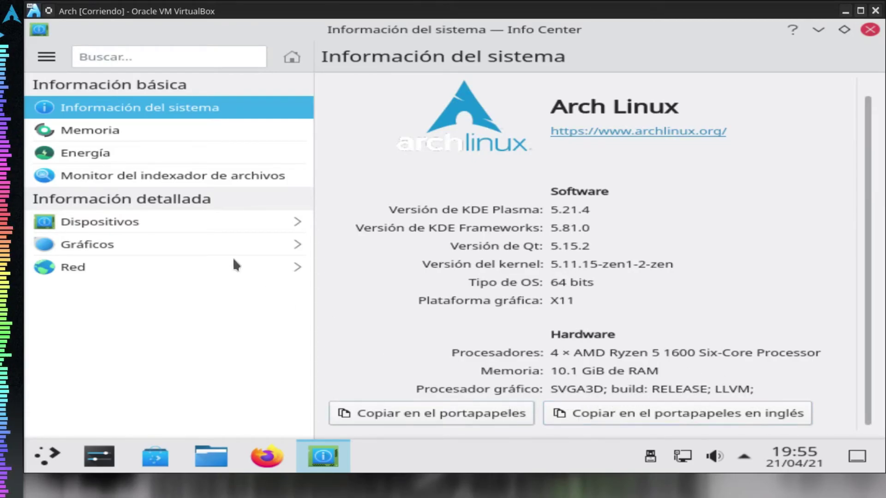
{"action": "left_click", "coordinate": [870, 31]}
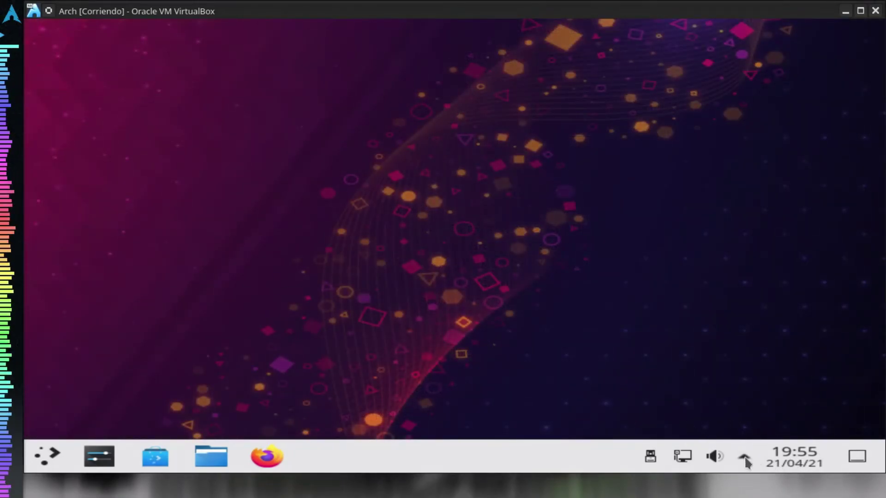
Set the audio output volume to 84%.
{"action": "scroll", "coordinate": [722, 458], "scroll_direction": "up", "scroll_amount": 8}
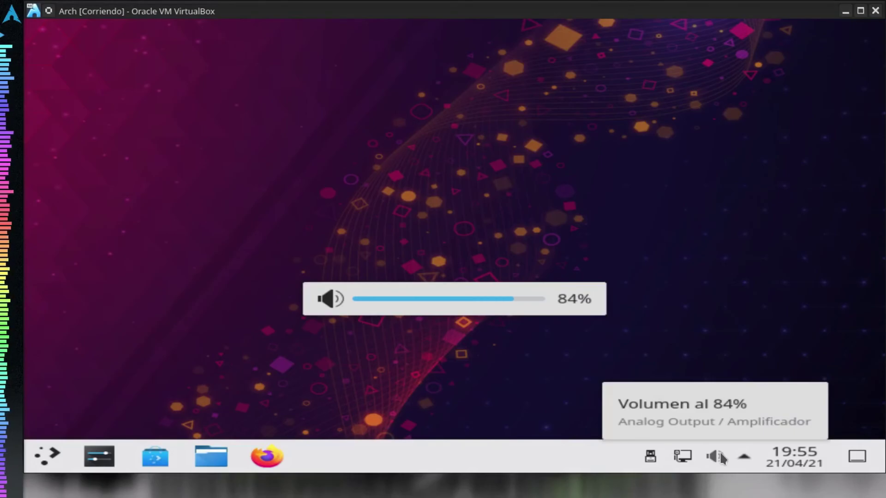
Browse the available wallpapers in the desktop background settings and leave them without applying a change.
{"action": "right_click", "coordinate": [246, 222]}
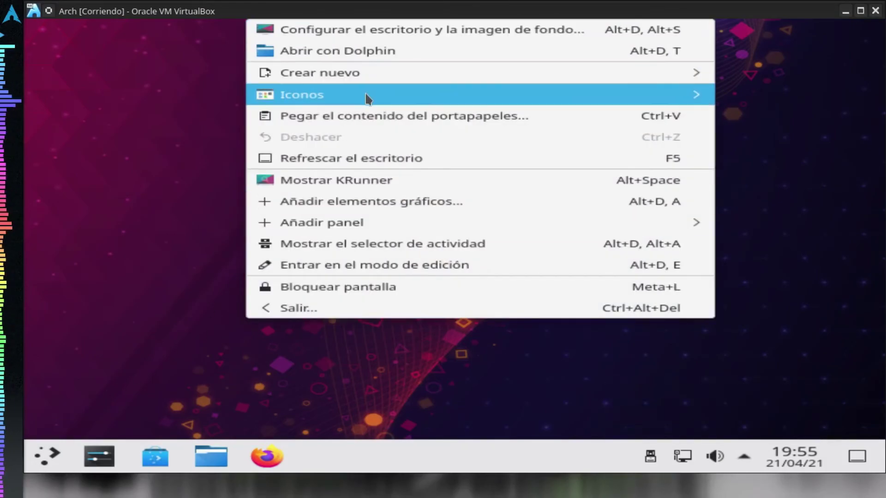
{"action": "mouse_move", "coordinate": [367, 99]}
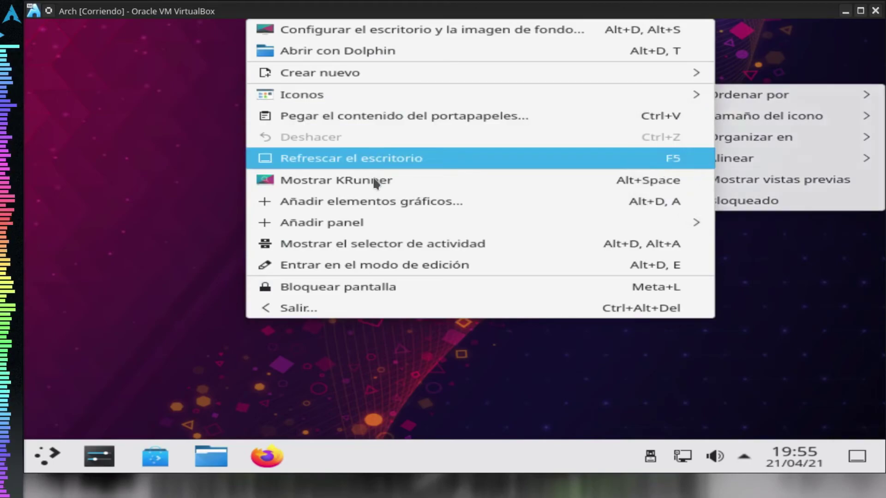
{"action": "left_click", "coordinate": [335, 25]}
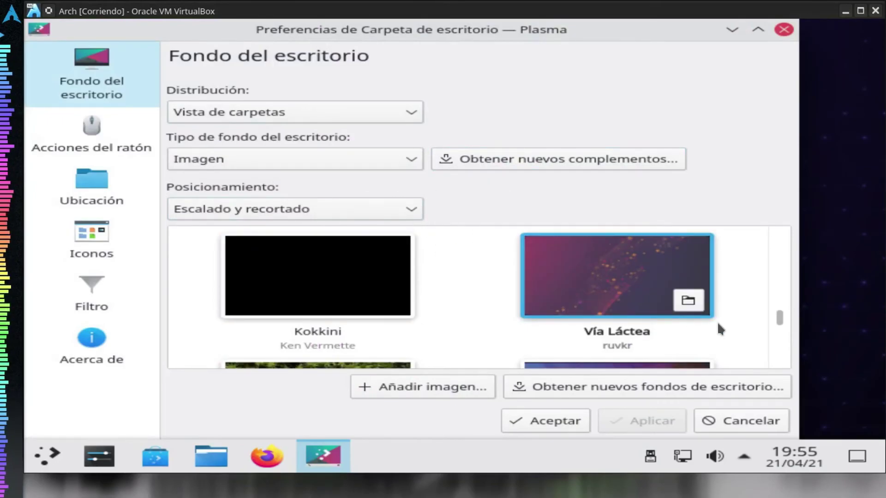
{"action": "scroll", "coordinate": [742, 341], "scroll_direction": "down", "scroll_amount": 2}
{"action": "scroll", "coordinate": [741, 336], "scroll_direction": "down", "scroll_amount": 9}
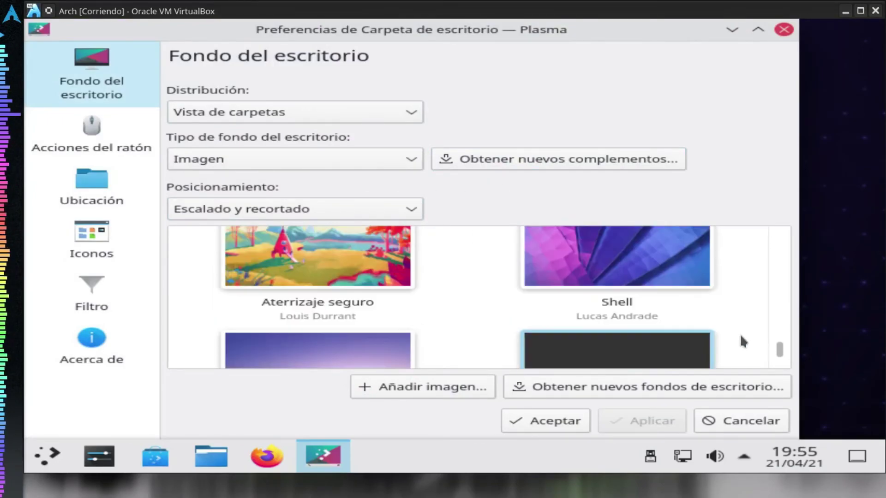
{"action": "left_click", "coordinate": [743, 420]}
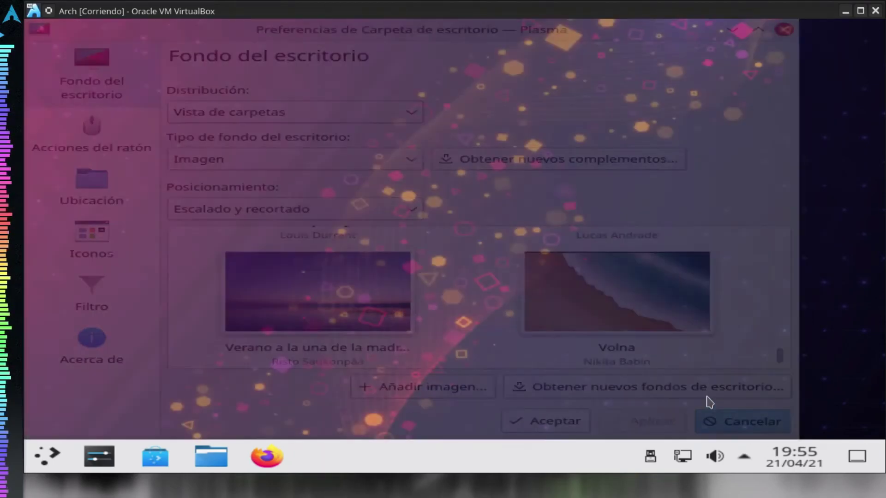
View the home folder's contents in a maximized Dolphin window and close the file manager.
{"action": "left_click", "coordinate": [230, 455]}
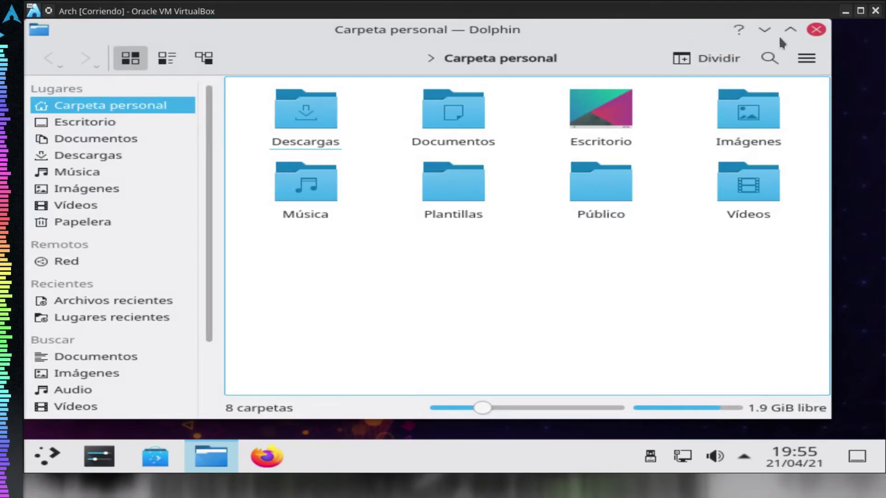
{"action": "left_click", "coordinate": [789, 32]}
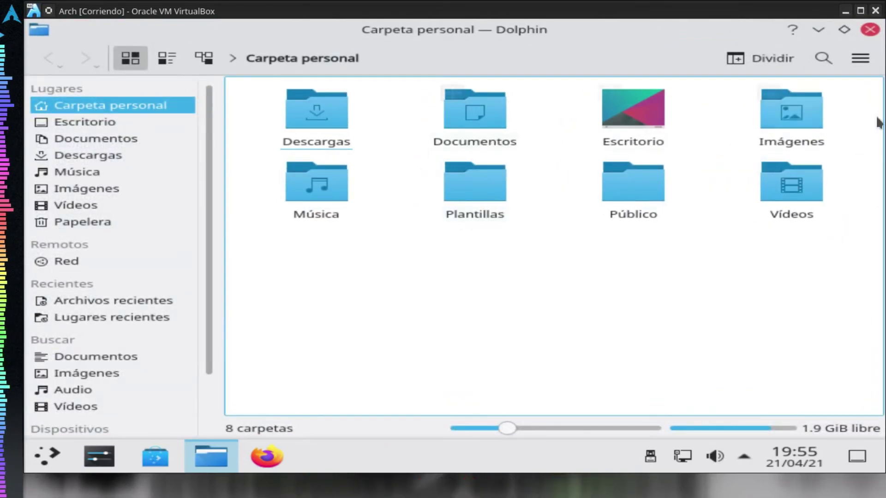
{"action": "left_click", "coordinate": [870, 31]}
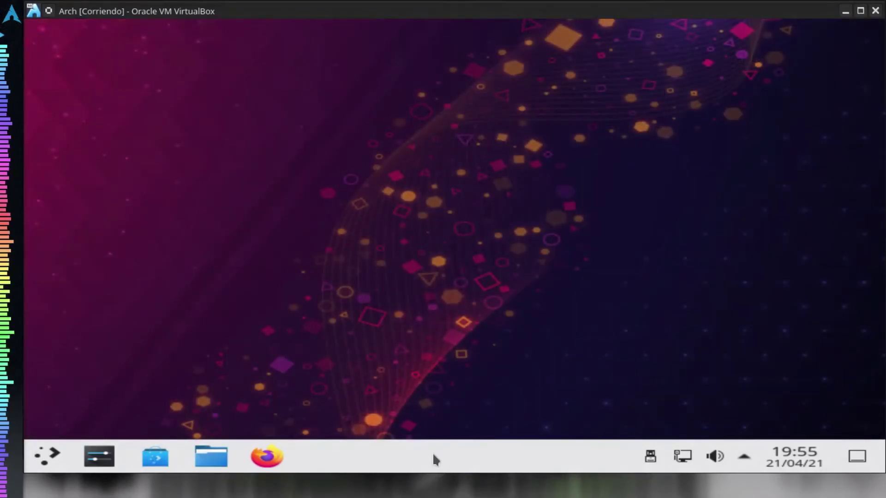
Check the memory, disk and CPU overview in System Monitor, and view the home folder in Dolphin, closing each window.
{"action": "left_click", "coordinate": [48, 458]}
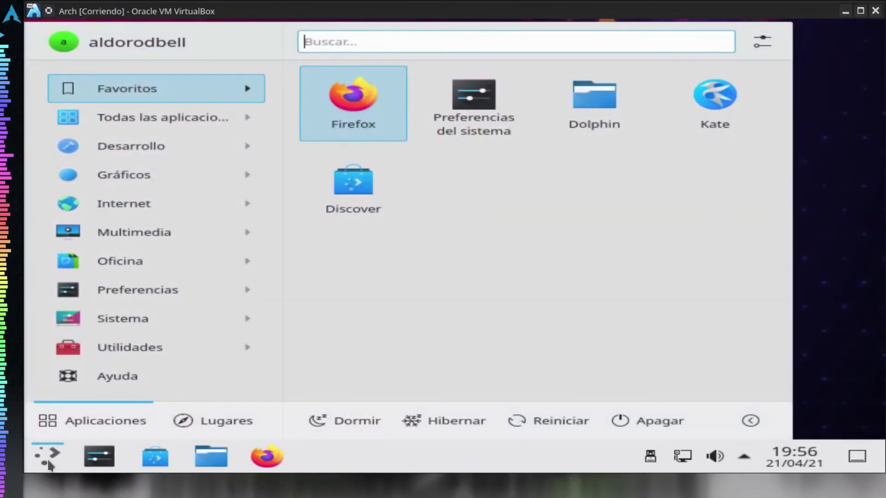
{"action": "mouse_move", "coordinate": [143, 322]}
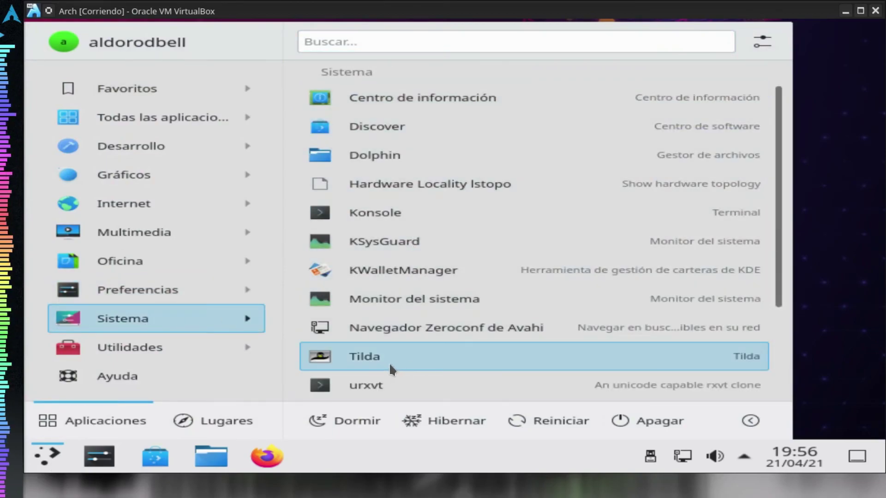
{"action": "left_click", "coordinate": [422, 299]}
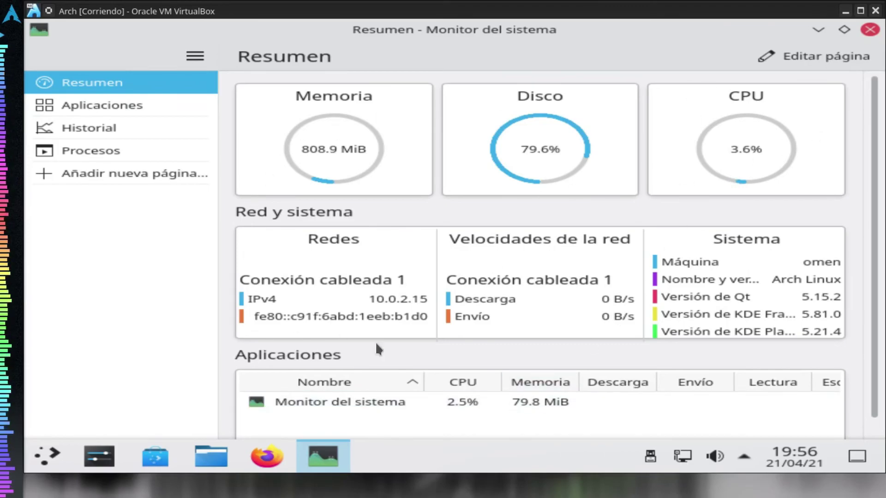
{"action": "left_click", "coordinate": [870, 29]}
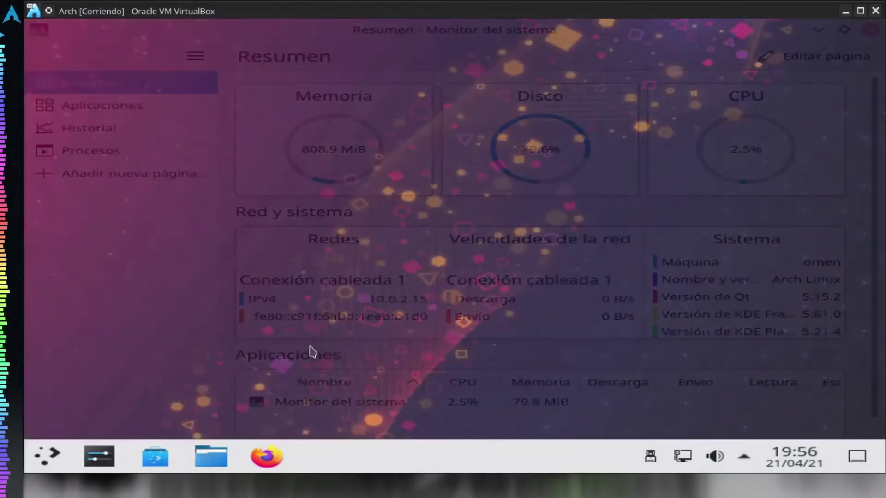
{"action": "left_click", "coordinate": [199, 456]}
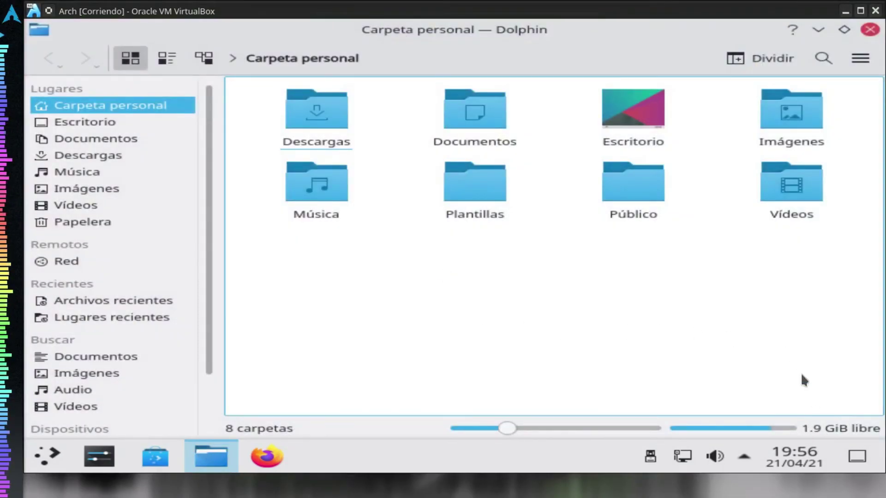
{"action": "left_click", "coordinate": [870, 30]}
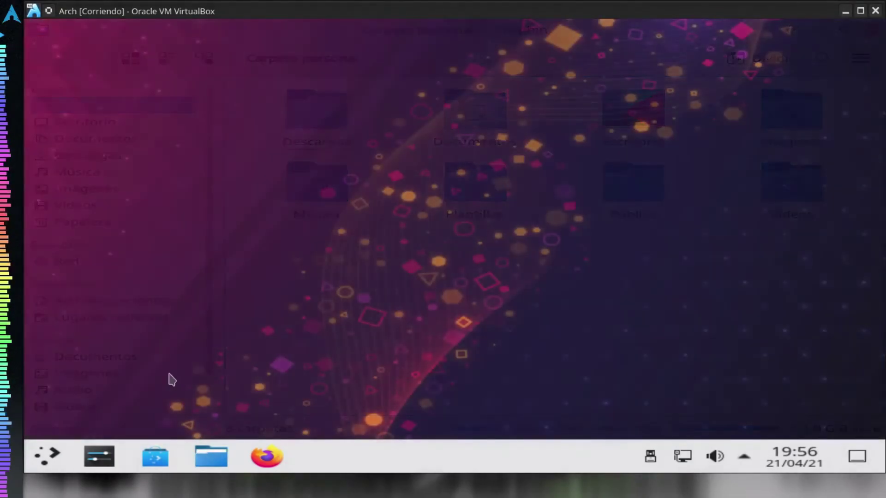
Open the Discover software center from the system applications, view its start page and close it.
{"action": "left_click", "coordinate": [48, 455]}
{"action": "mouse_move", "coordinate": [150, 349]}
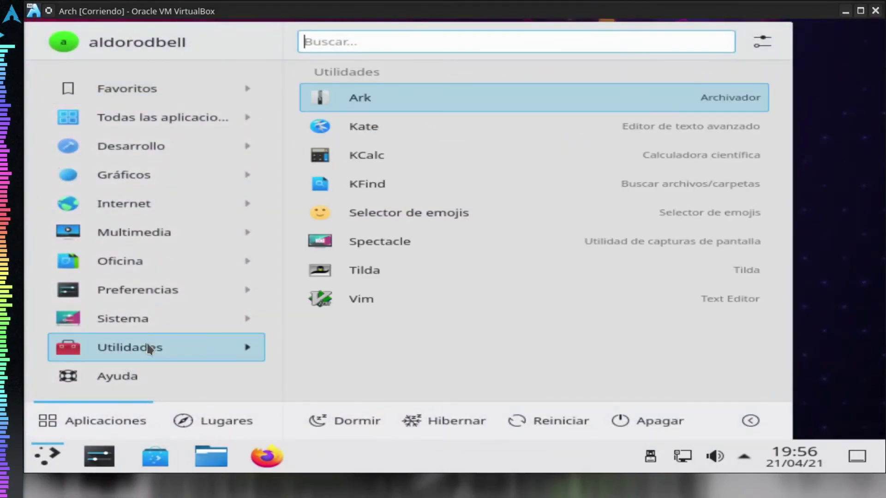
{"action": "mouse_move", "coordinate": [158, 321]}
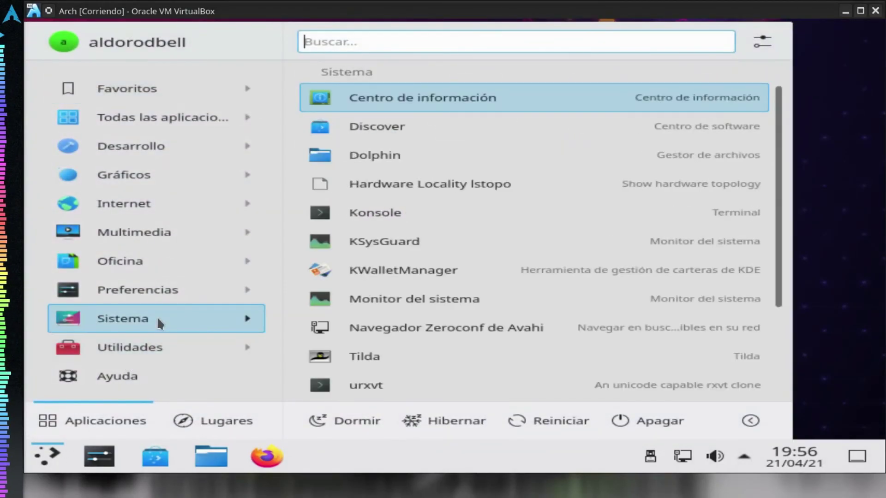
{"action": "left_click", "coordinate": [432, 128]}
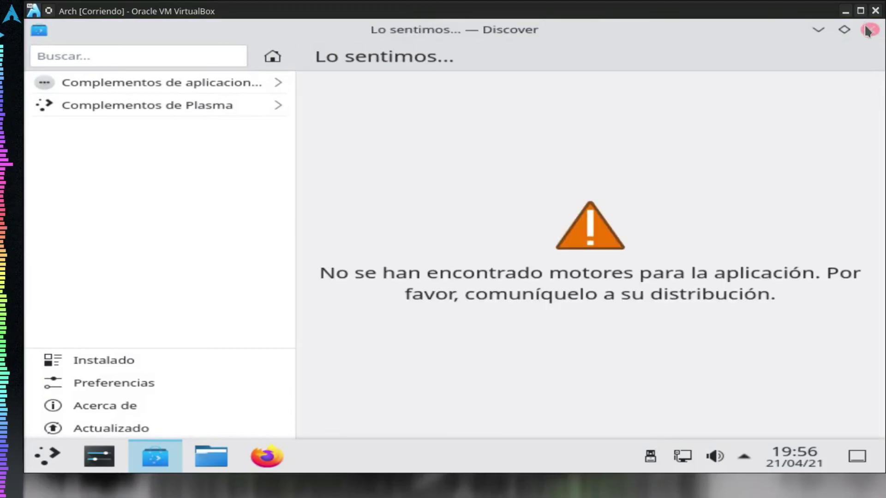
{"action": "left_click", "coordinate": [870, 29]}
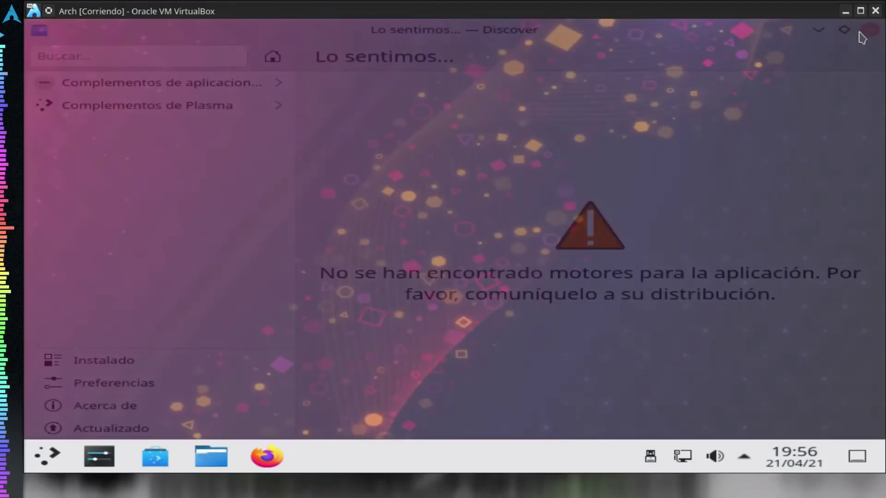
Browse the installed applications in the Preferences, Multimedia, Internet, Graphics, Development and Utilities categories, and close the application launcher.
{"action": "left_click", "coordinate": [46, 456]}
{"action": "mouse_move", "coordinate": [165, 265]}
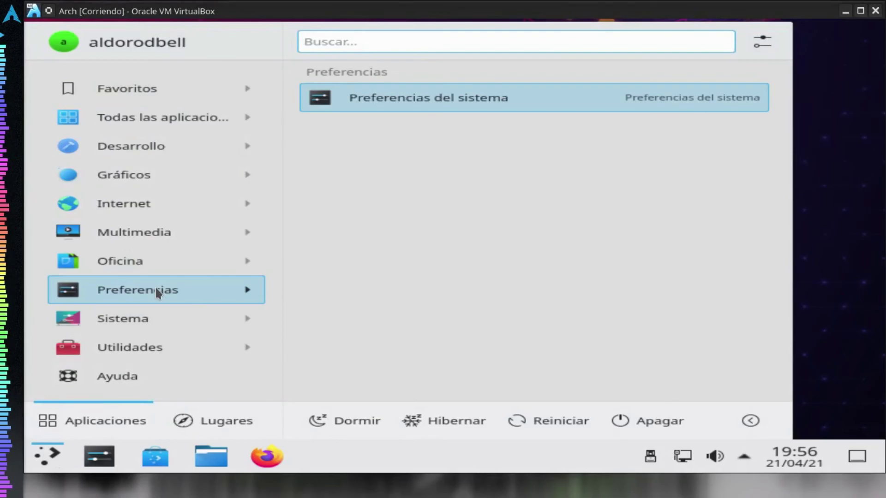
{"action": "mouse_move", "coordinate": [146, 229]}
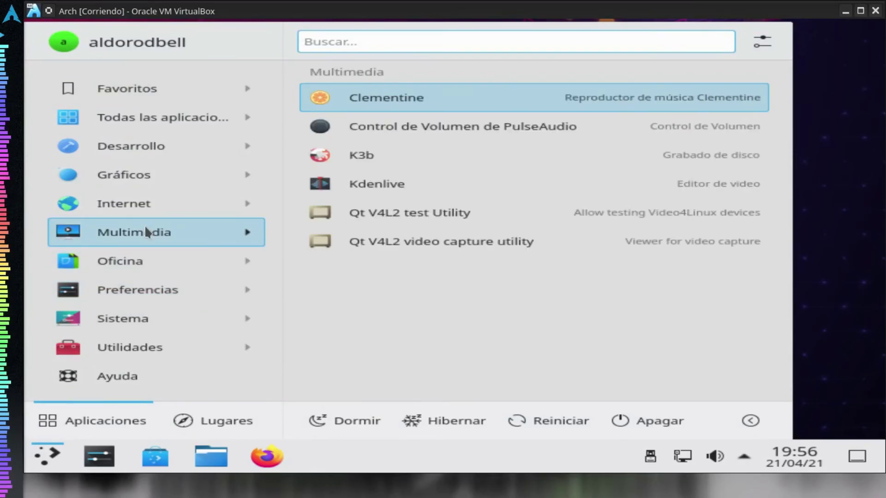
{"action": "mouse_move", "coordinate": [145, 205]}
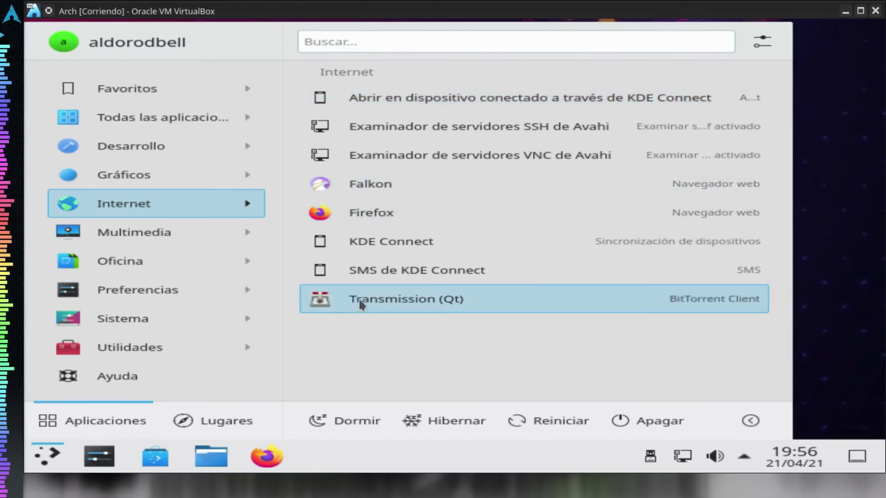
{"action": "mouse_move", "coordinate": [175, 176]}
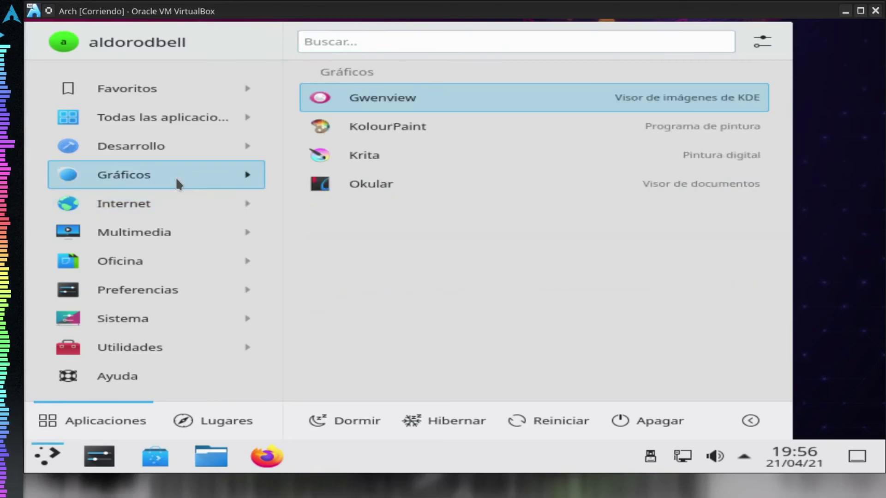
{"action": "mouse_move", "coordinate": [176, 147]}
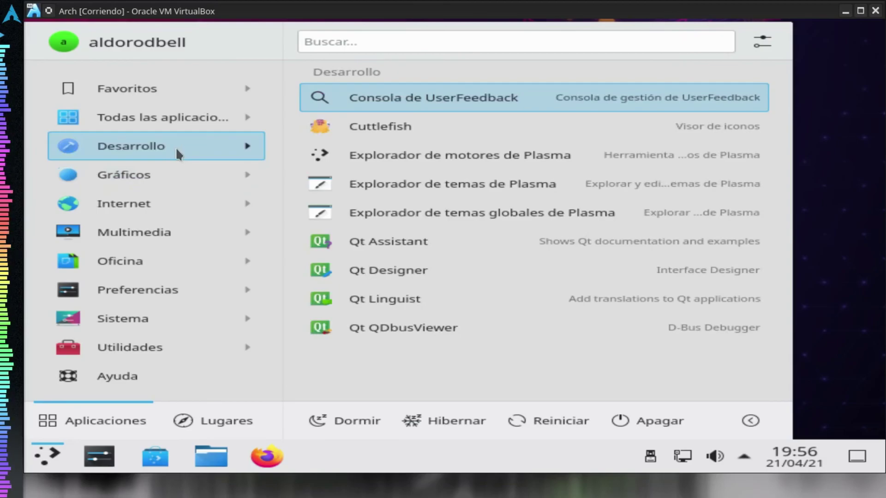
{"action": "mouse_move", "coordinate": [174, 124]}
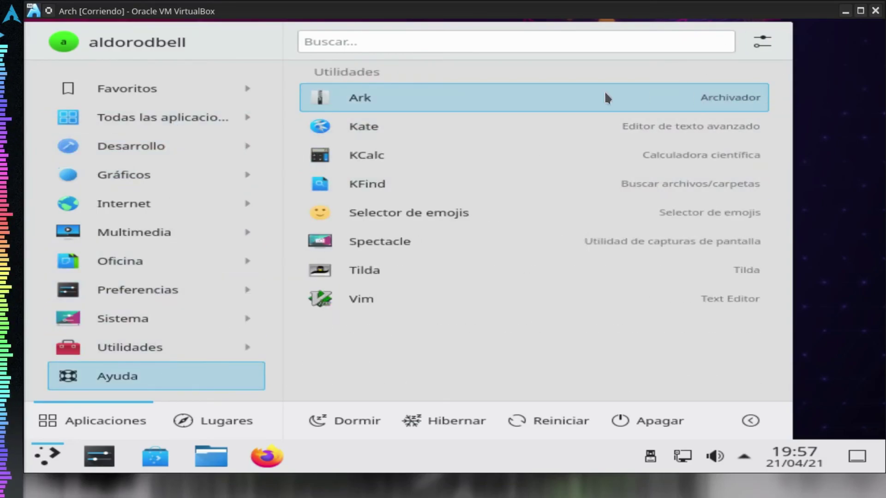
{"action": "left_click", "coordinate": [833, 197]}
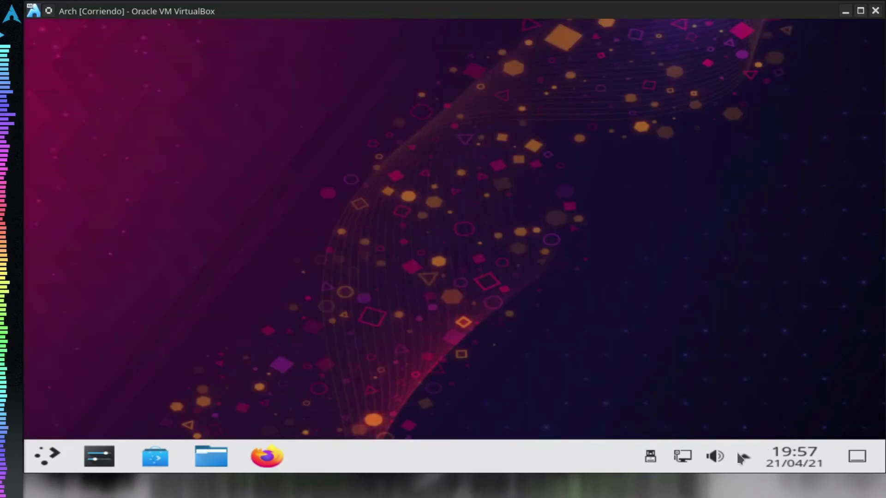
Shut down the Arch virtual machine from its Plasma desktop and confirm the power-off.
{"action": "left_click", "coordinate": [48, 456]}
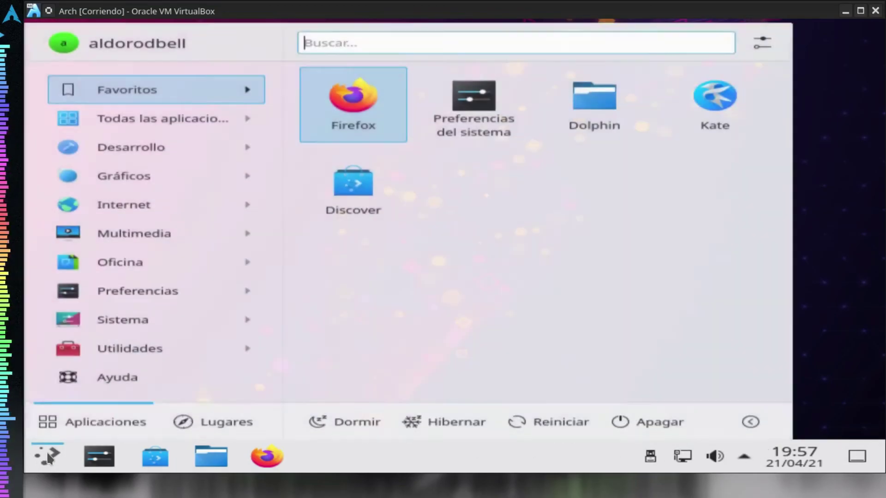
{"action": "left_click", "coordinate": [658, 422]}
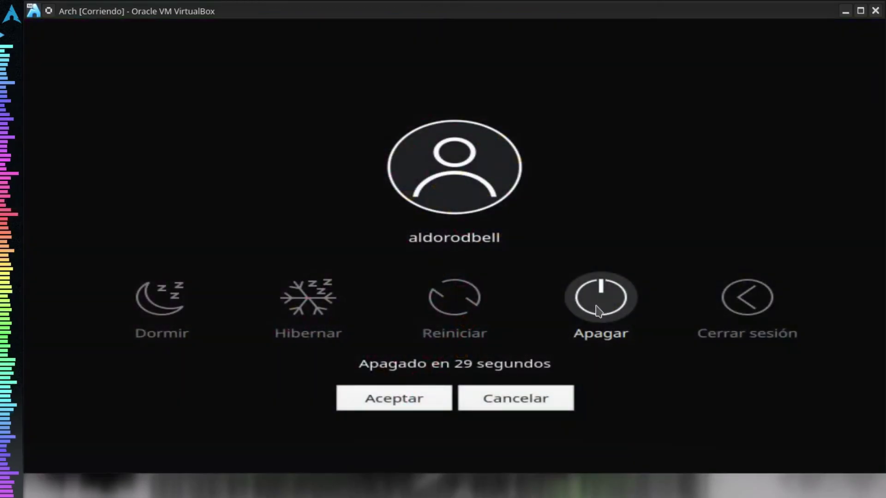
{"action": "left_click", "coordinate": [599, 308]}
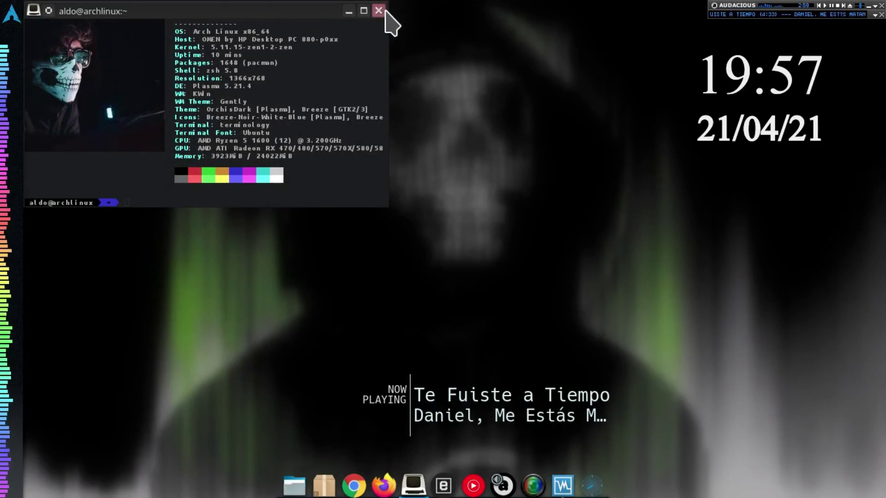
Replace the host's terminal window with a fresh one, and view the Arch machine's details in VirtualBox Manager before closing it.
{"action": "left_click", "coordinate": [379, 10]}
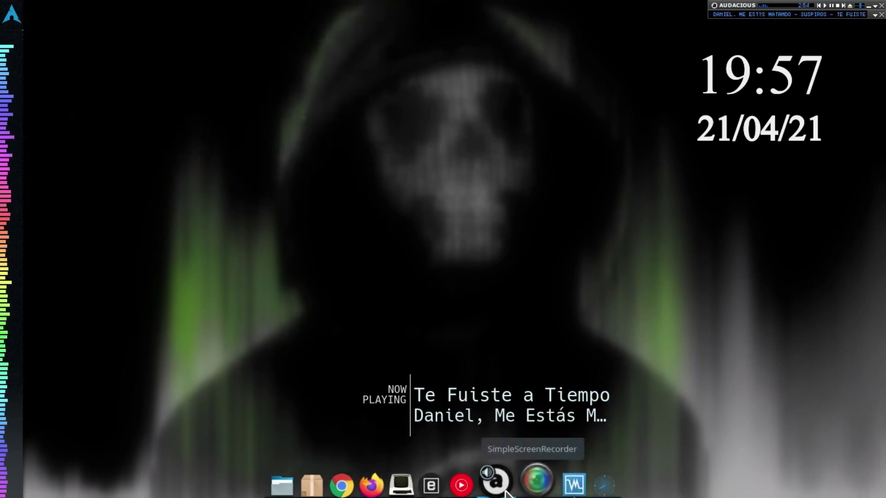
{"action": "left_click", "coordinate": [412, 484]}
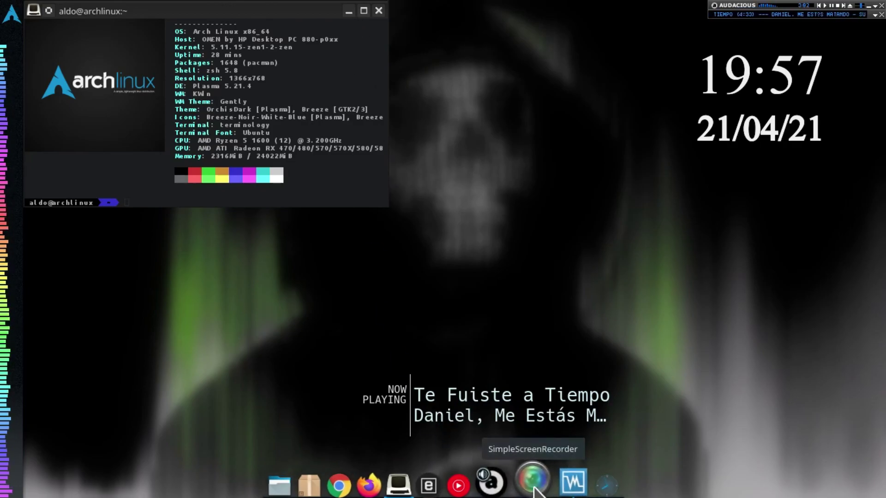
{"action": "left_click", "coordinate": [573, 482]}
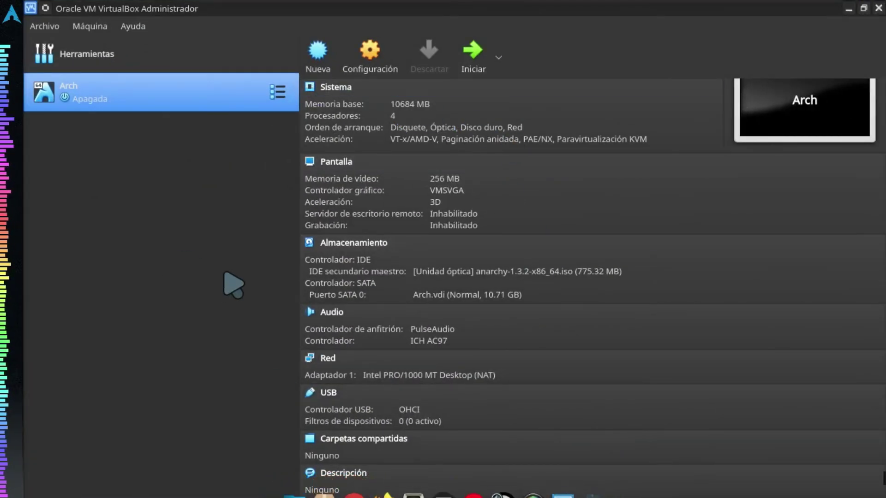
{"action": "left_click", "coordinate": [879, 8]}
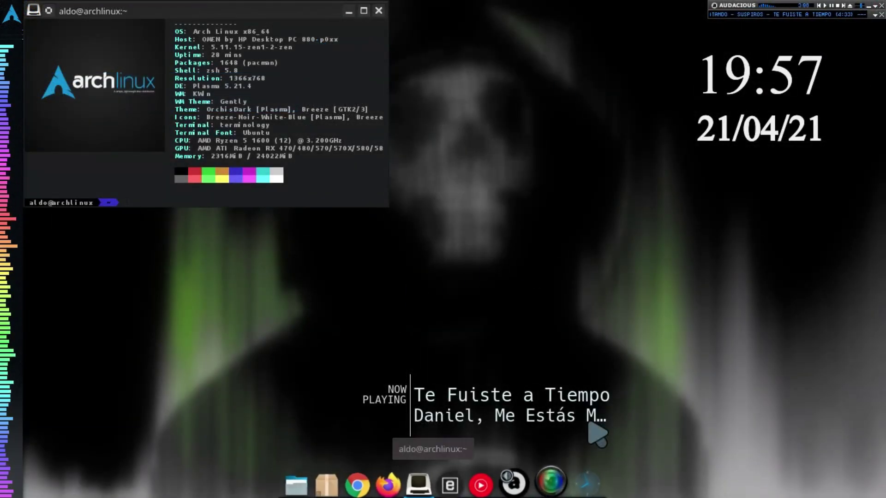